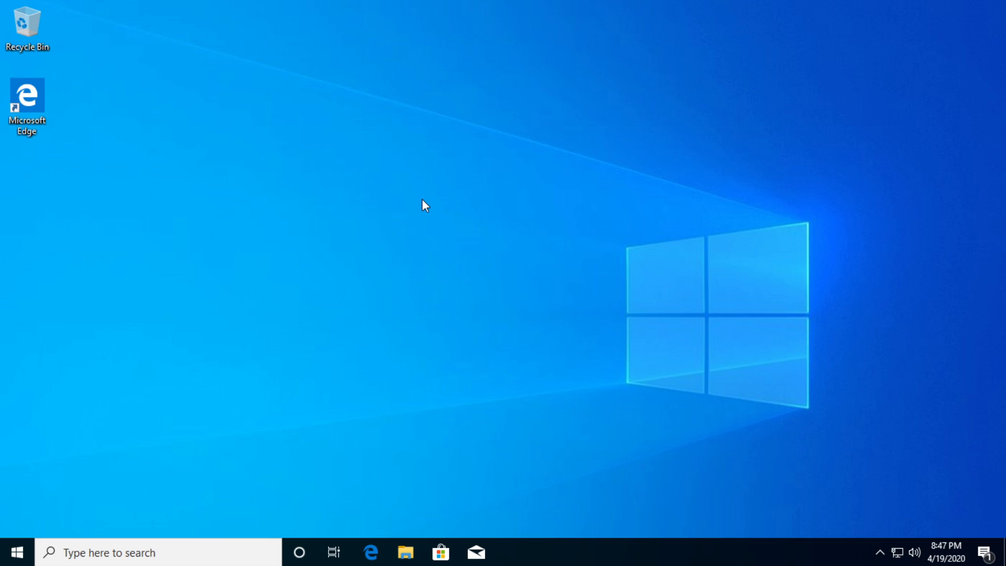
- Open Computer Management for This PC and go to Device Manager
left_click(113, 553)
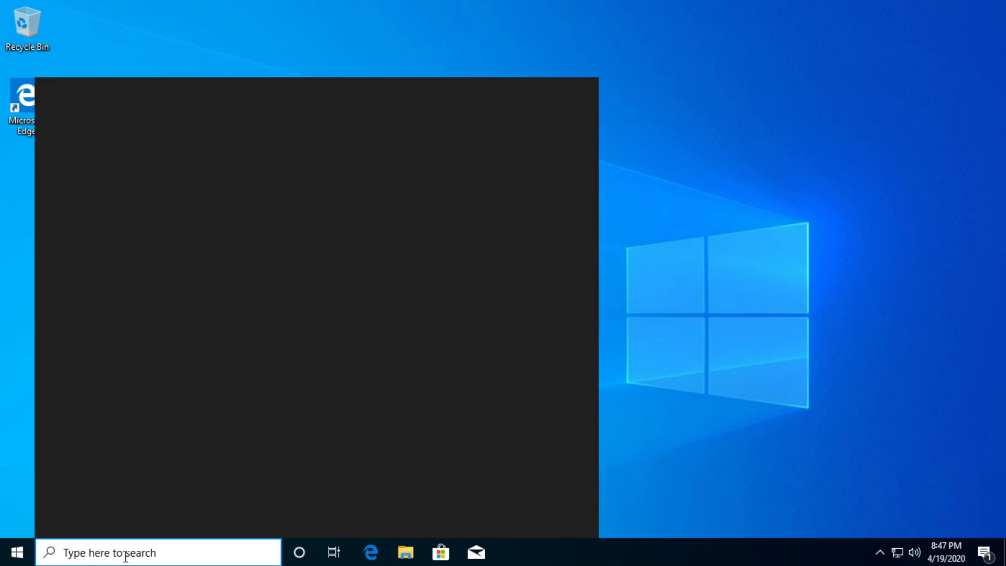
type("this pc")
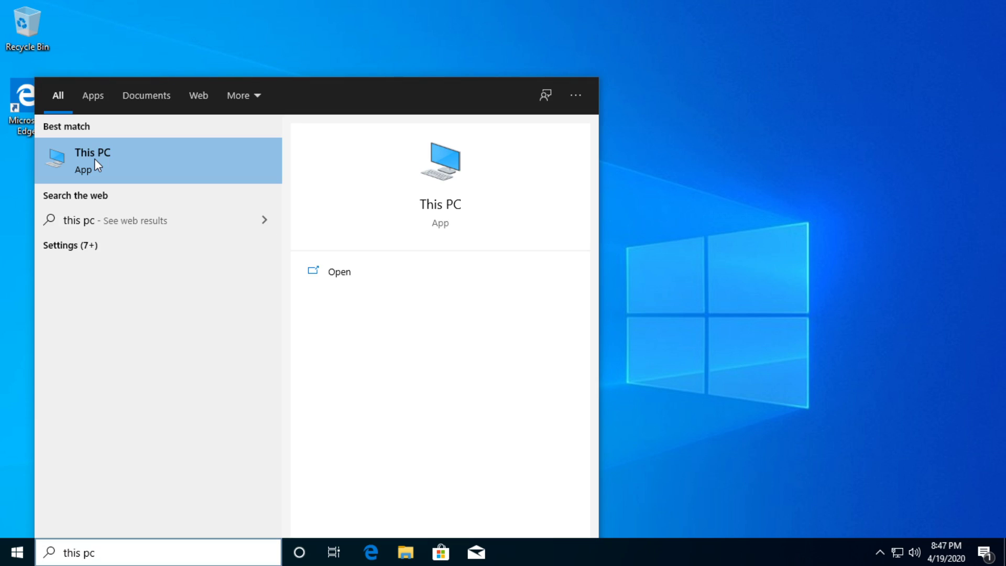
right_click(94, 158)
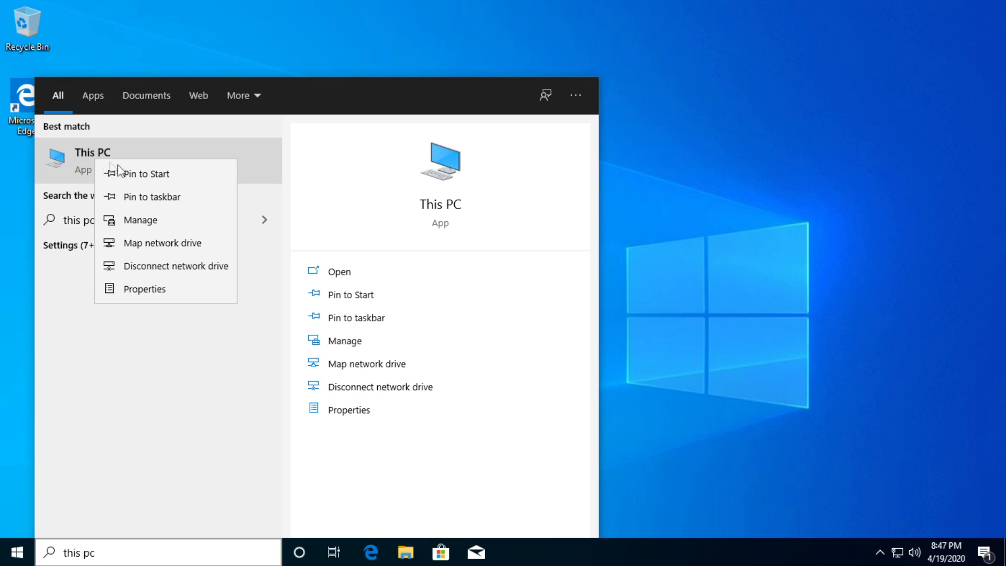
left_click(140, 220)
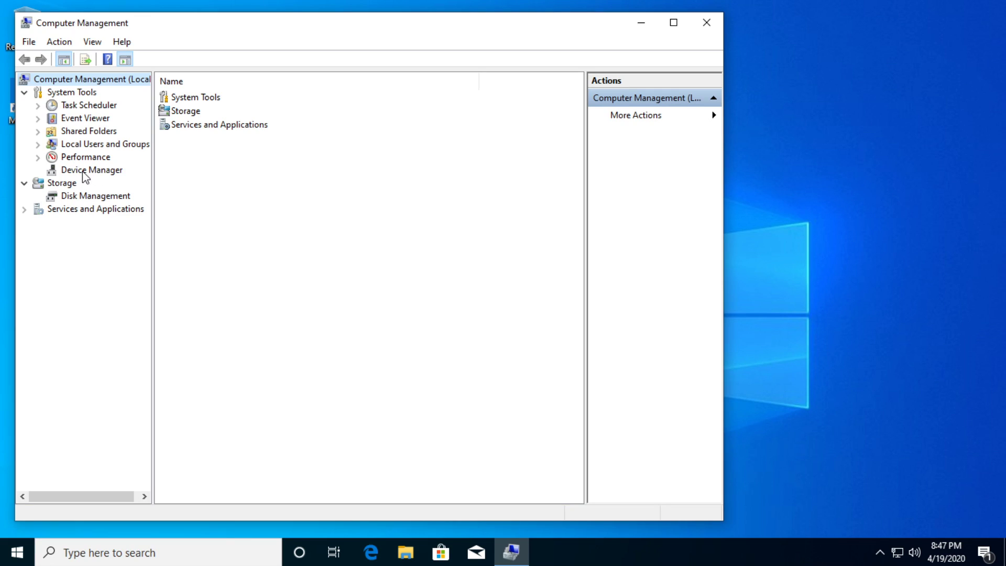
left_click(90, 171)
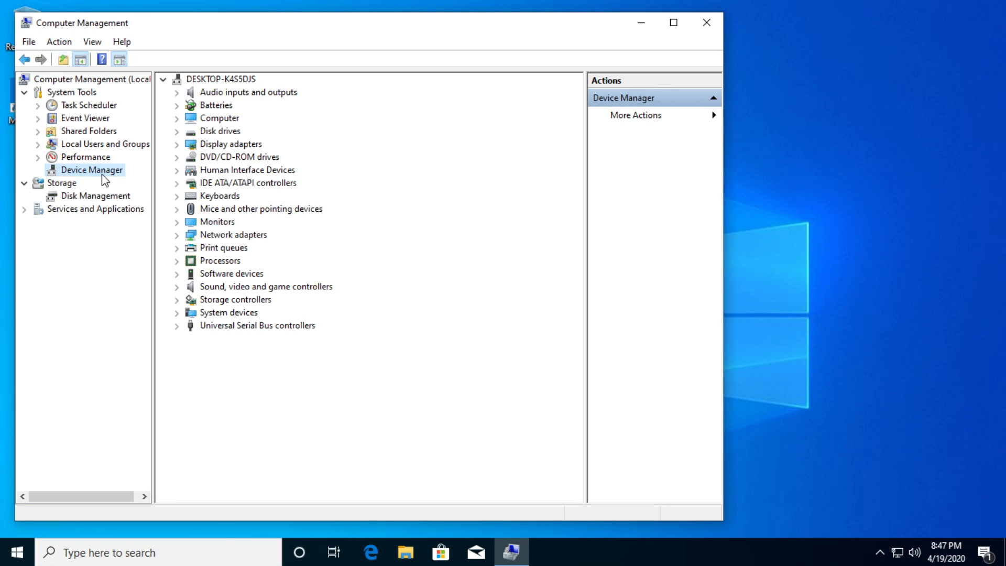
- Auto-search drivers for the Intel(R) PRO/1000 MT Desktop Adapter, confirming the best is installed, then close
left_click(177, 235)
right_click(243, 250)
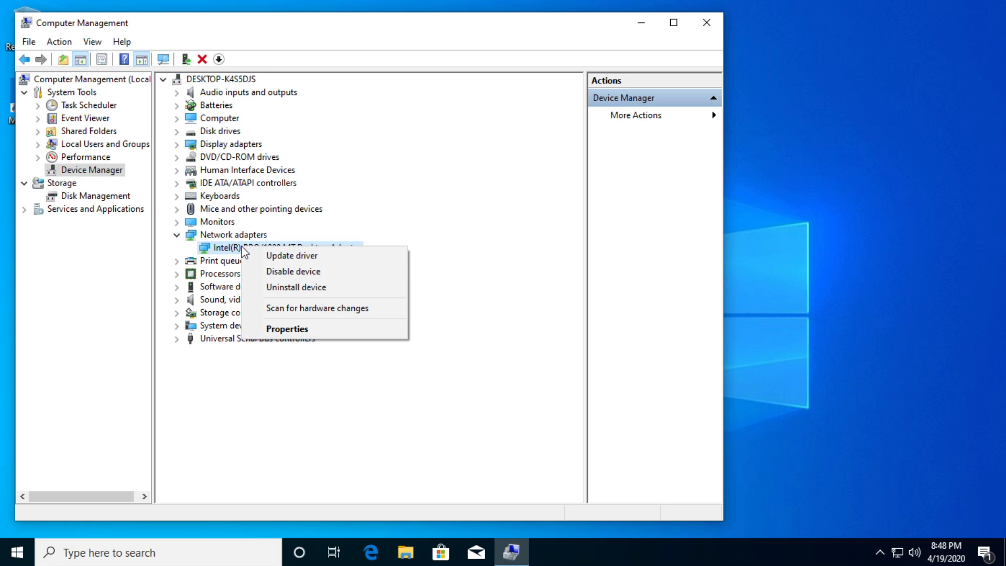
left_click(277, 255)
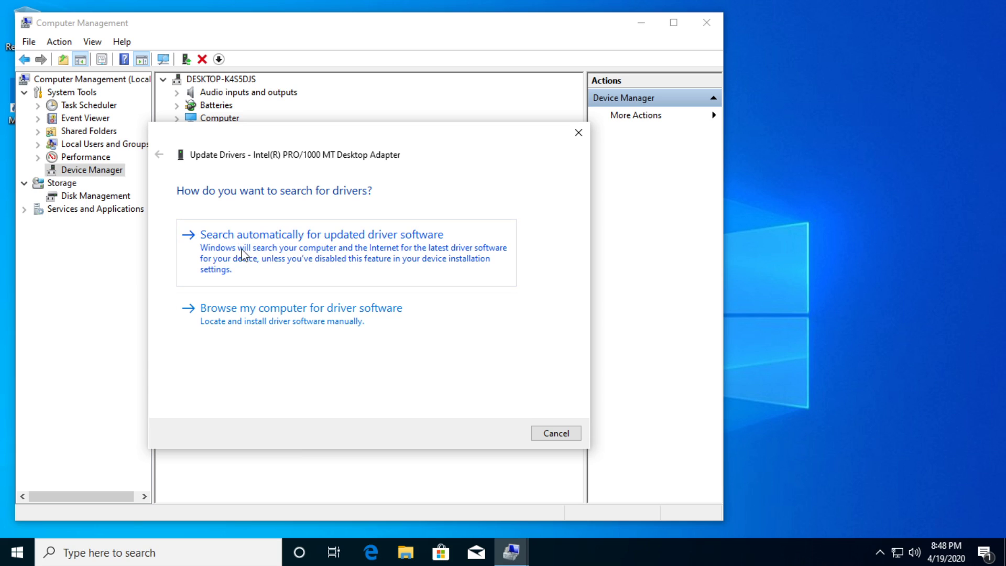
left_click(329, 253)
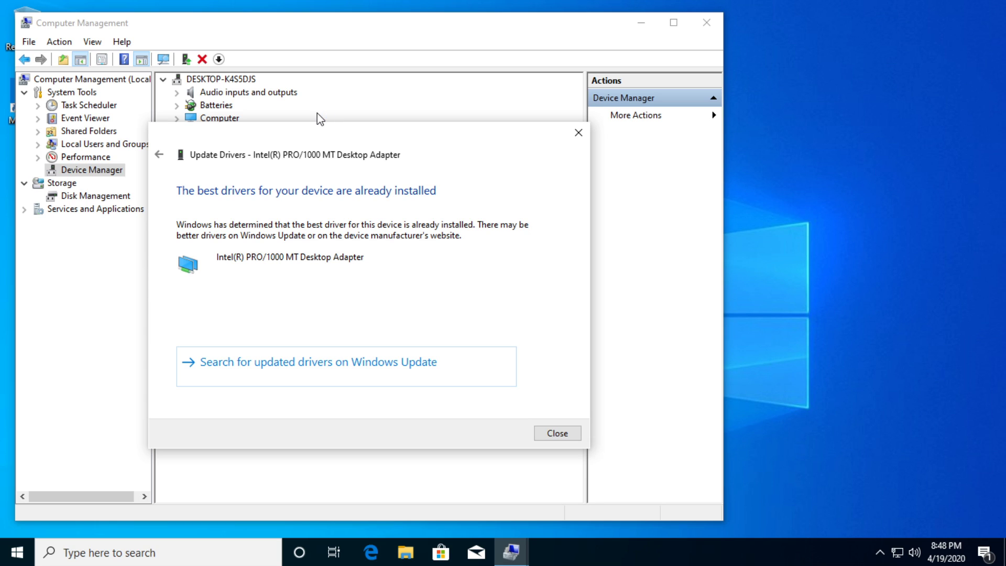
left_click(577, 132)
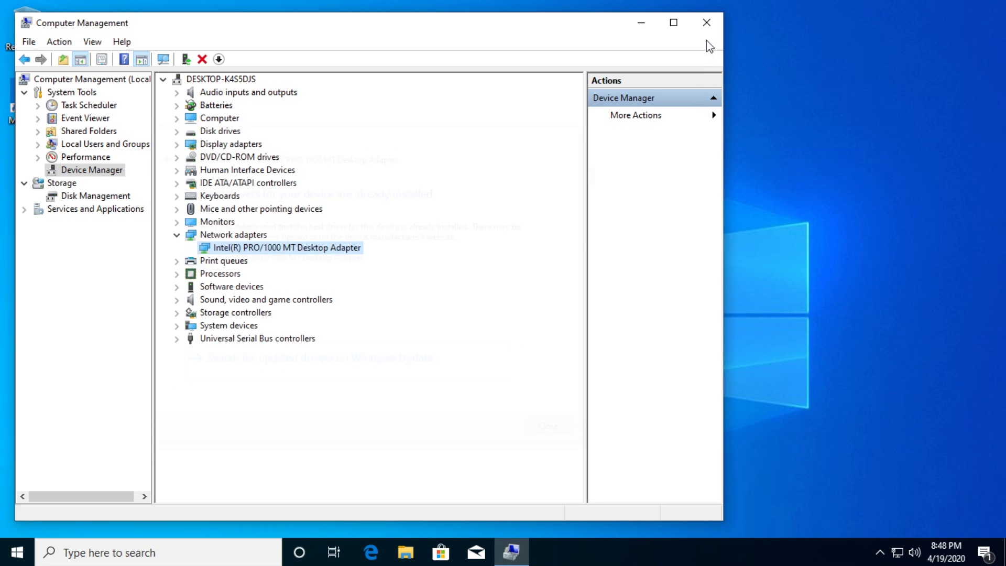
left_click(709, 27)
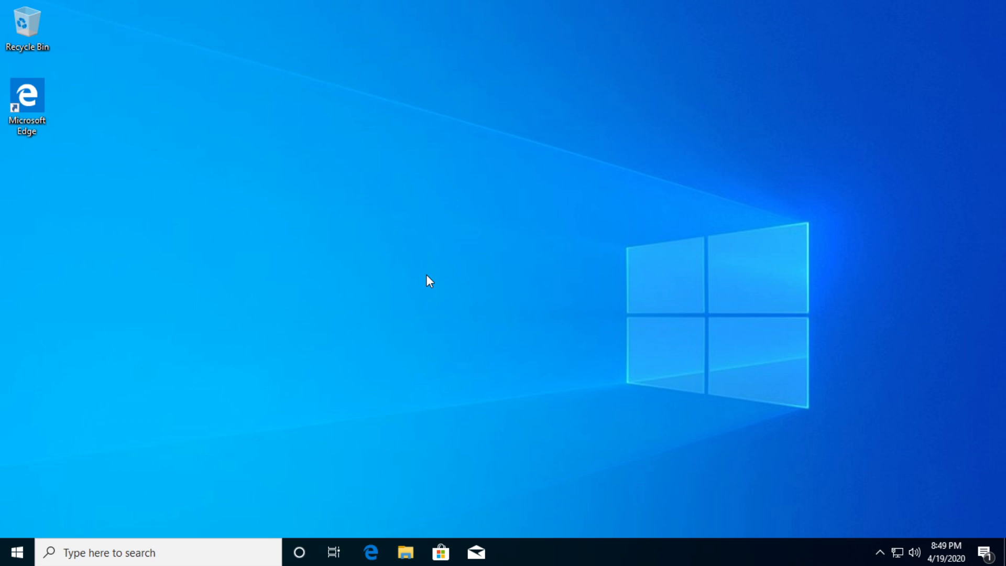
- Launch Command Prompt via Run and release the IP address with ipconfig /release
key("super+r")
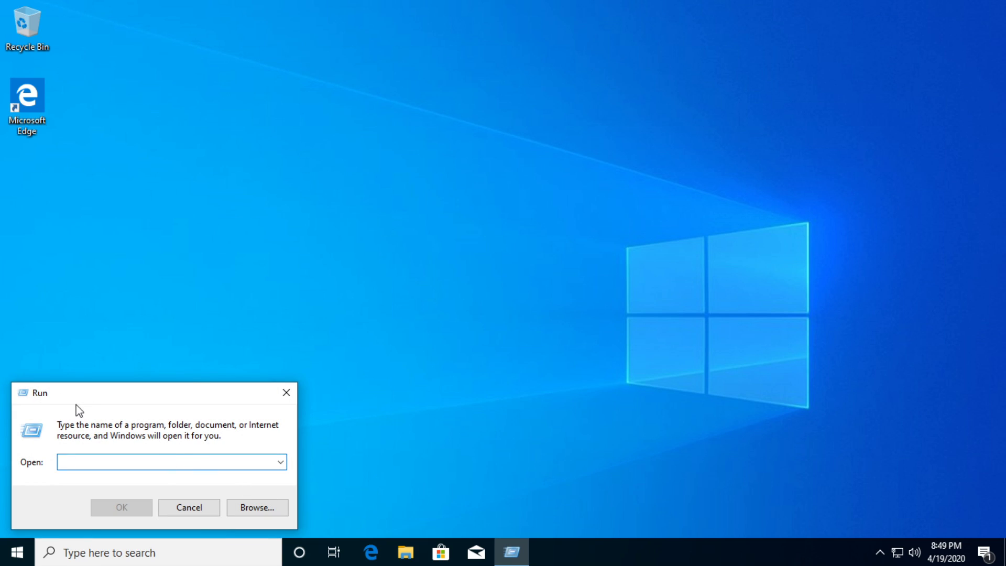
type("cmd")
key("Return")
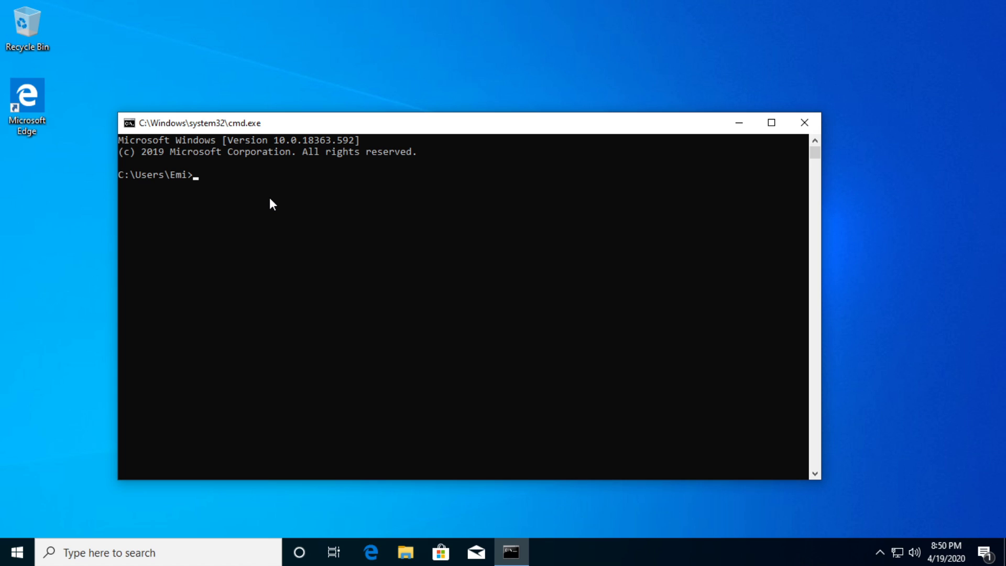
type("ipconfig /release")
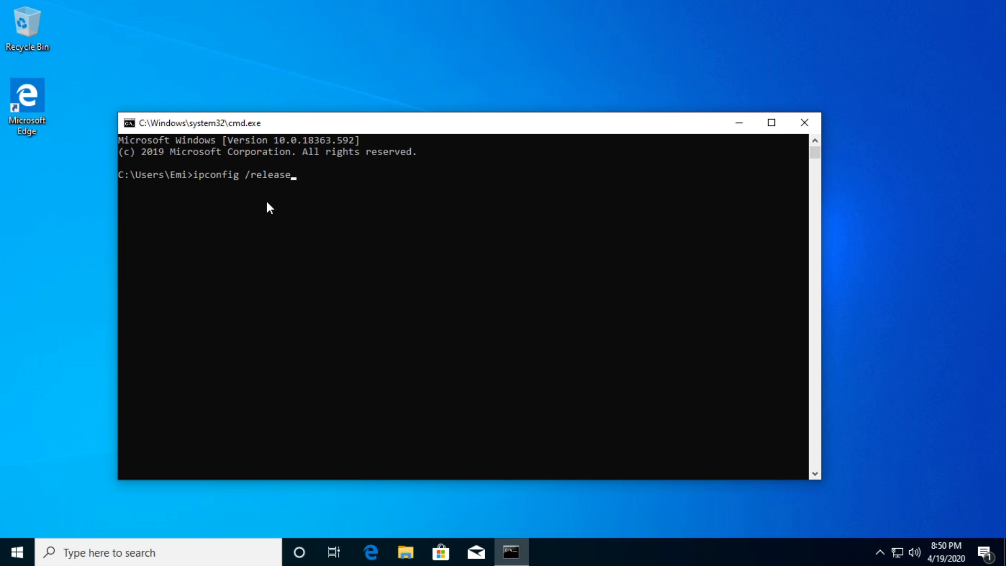
key("Return")
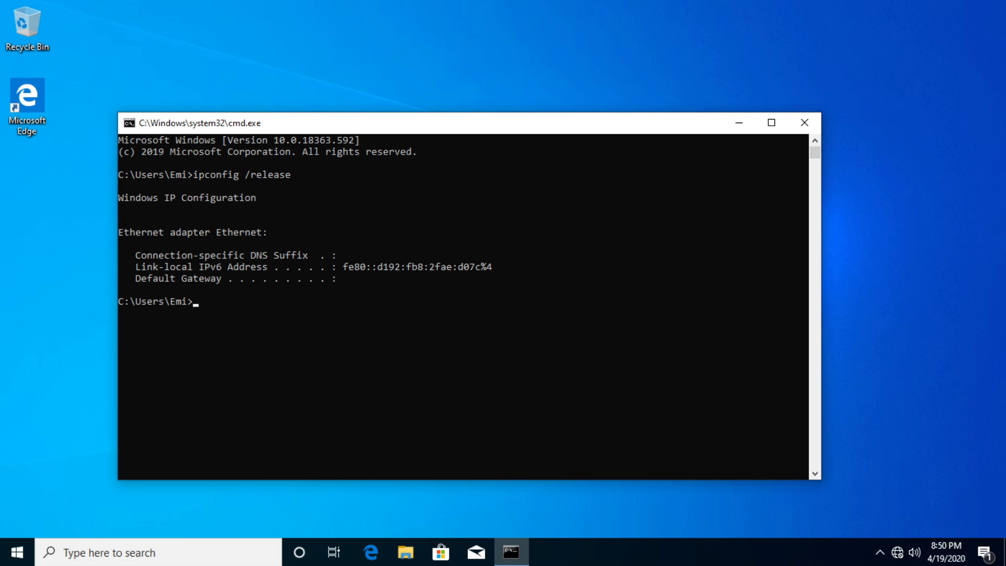
- Flush the DNS cache and renew the IP to 10.0.2.15, then close the console
left_click(212, 312)
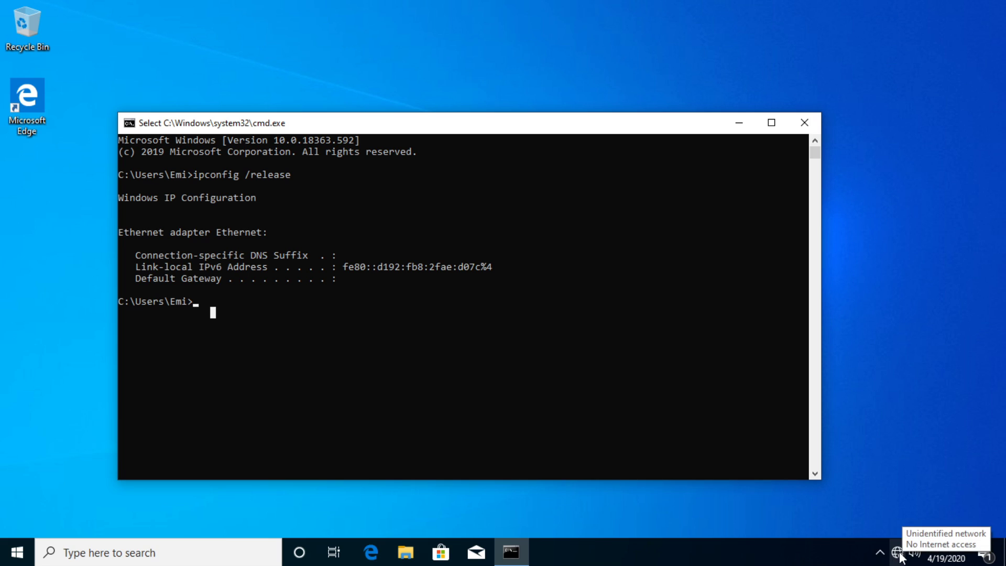
right_click(266, 314)
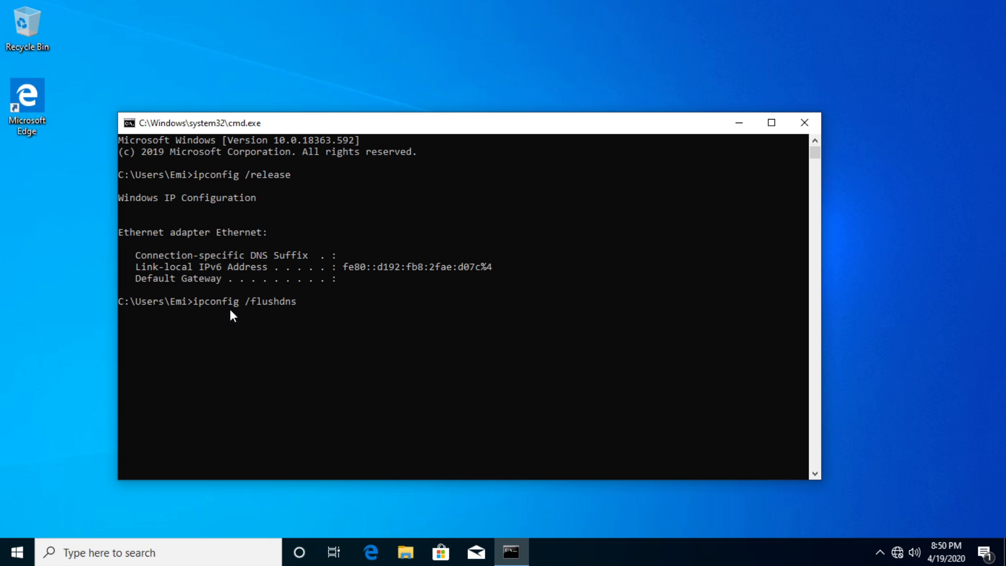
key("Return")
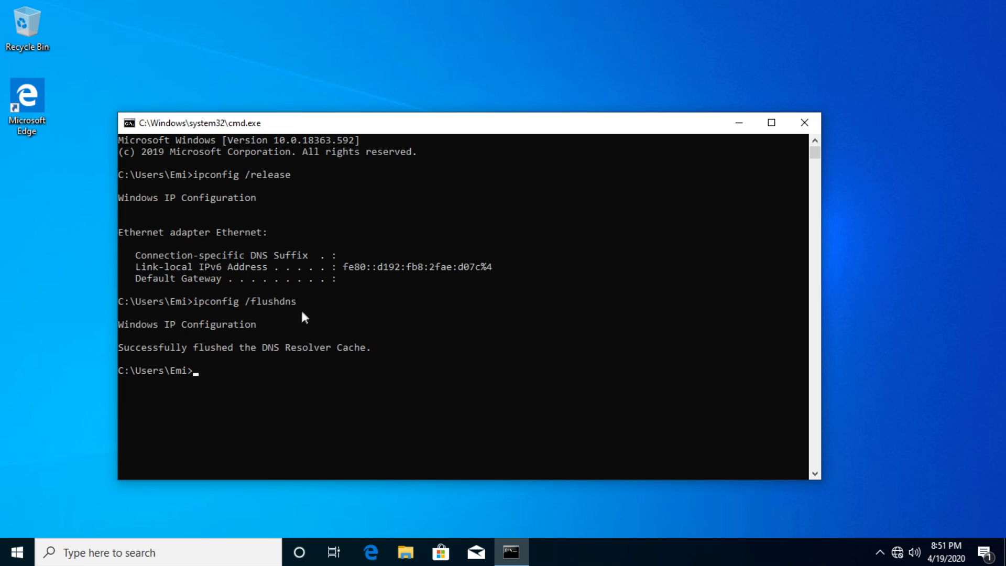
left_click(240, 370)
right_click(265, 431)
key("Return")
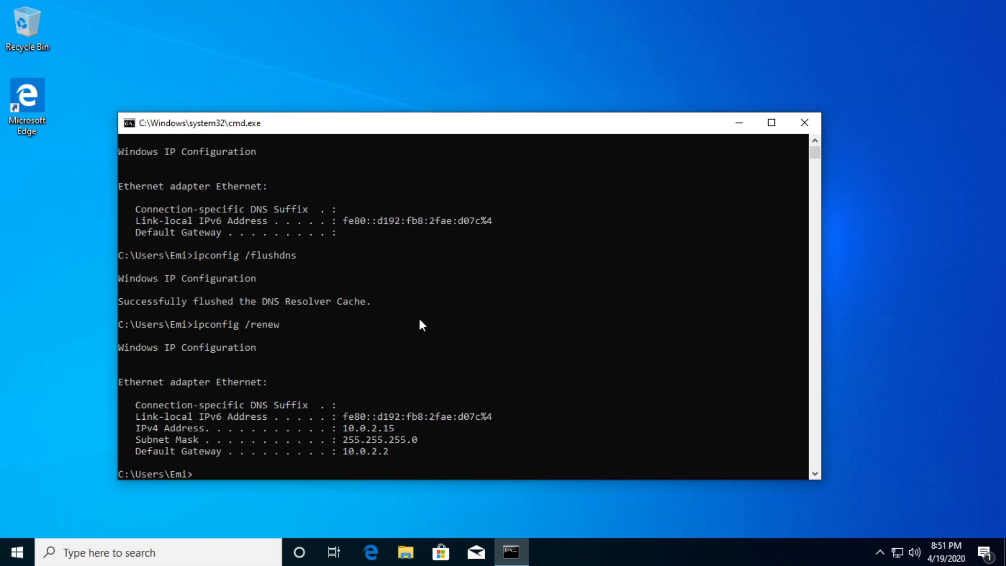
left_click(805, 123)
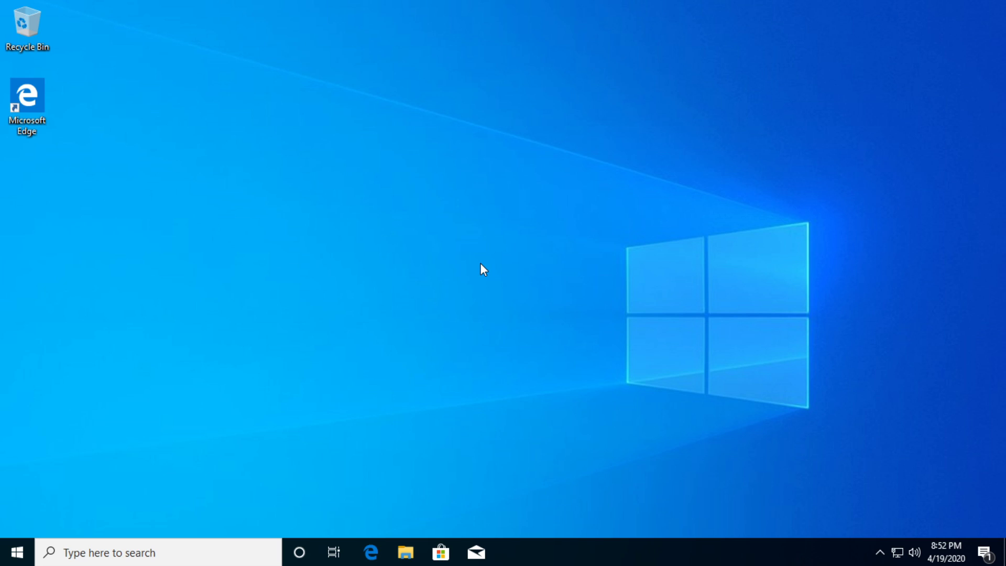
left_click(129, 551)
- Open the Ethernet adapter's Internet Protocol Version 4 (TCP/IPv4) properties from Control Panel
type("control")
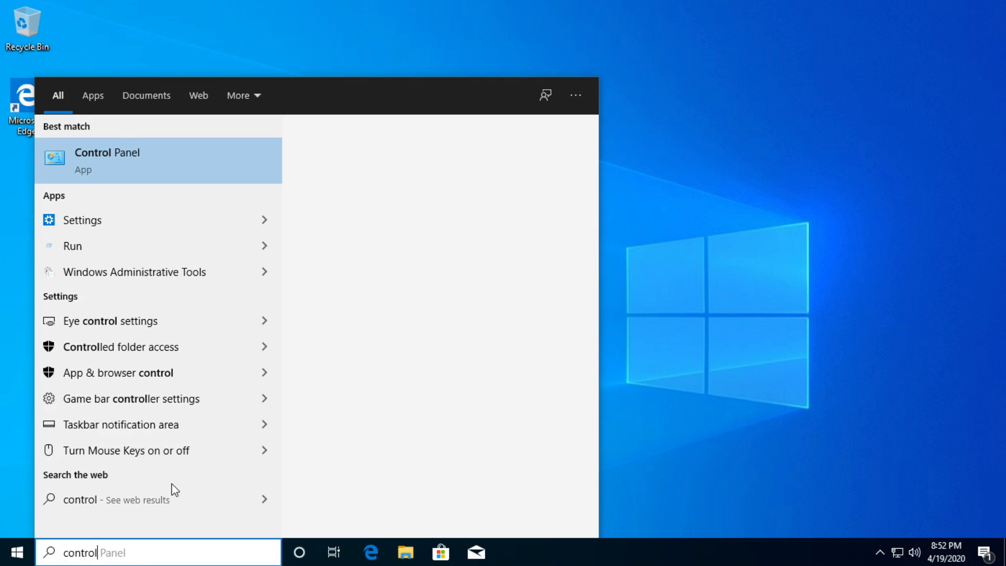
left_click(111, 159)
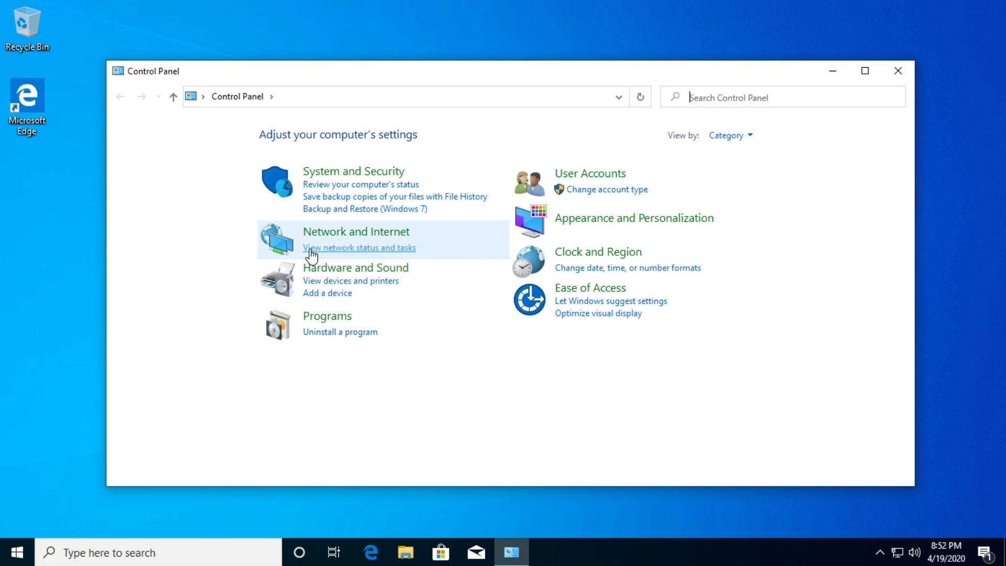
left_click(359, 249)
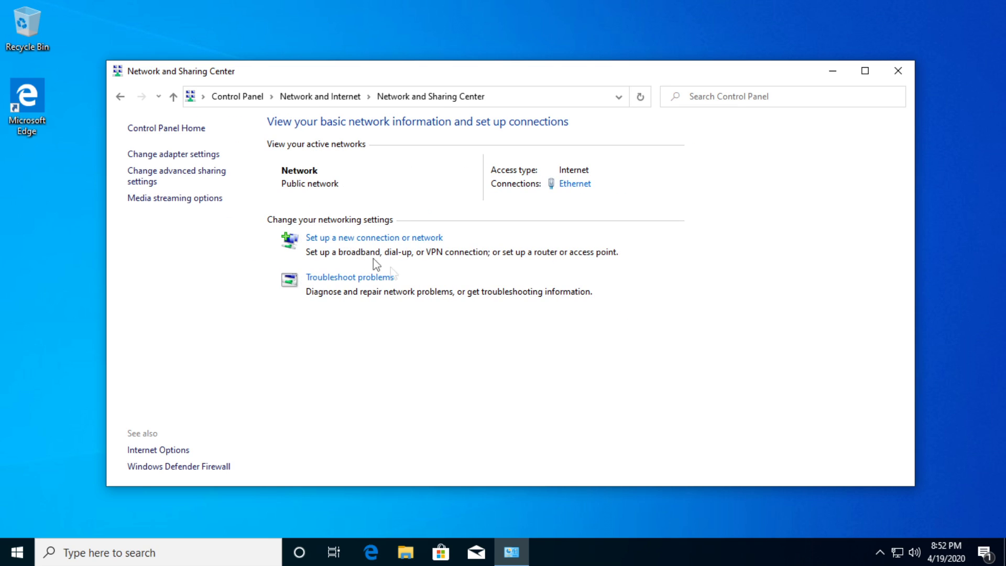
left_click(169, 155)
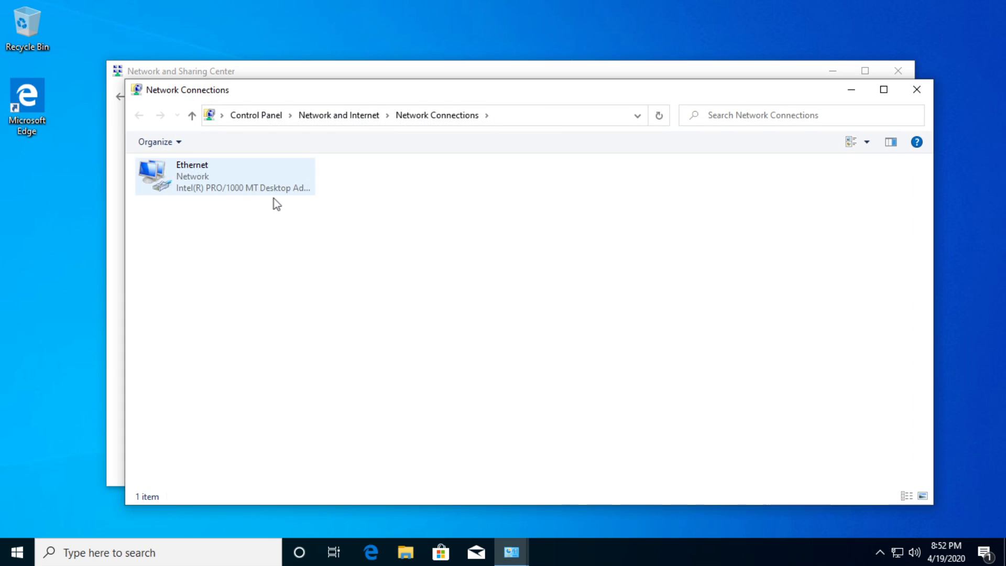
right_click(194, 173)
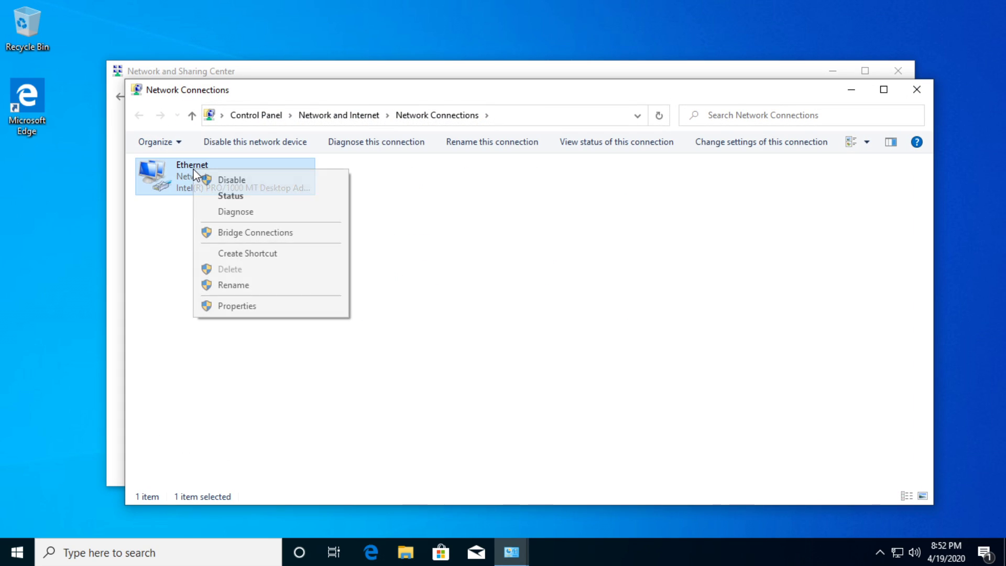
left_click(234, 306)
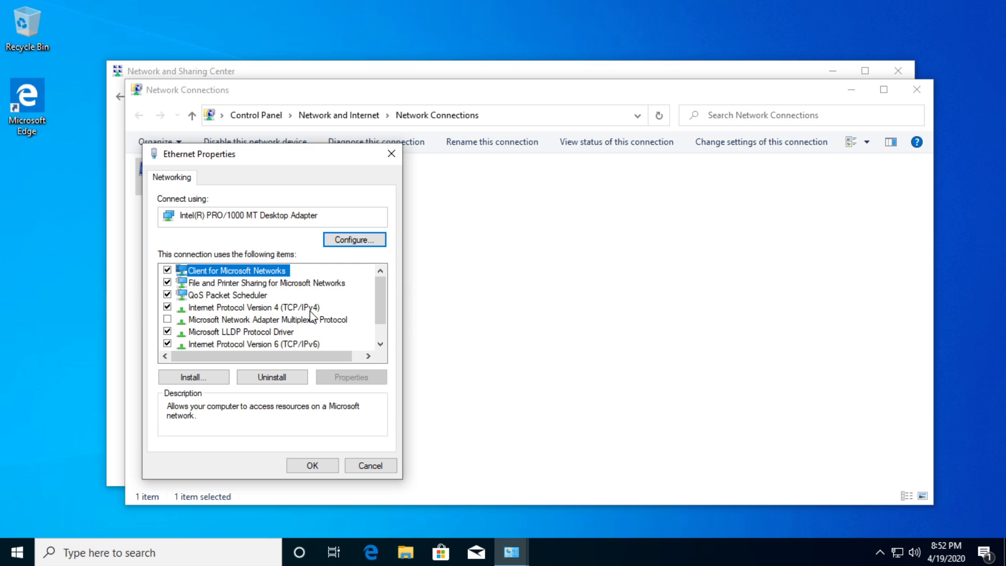
double_click(227, 307)
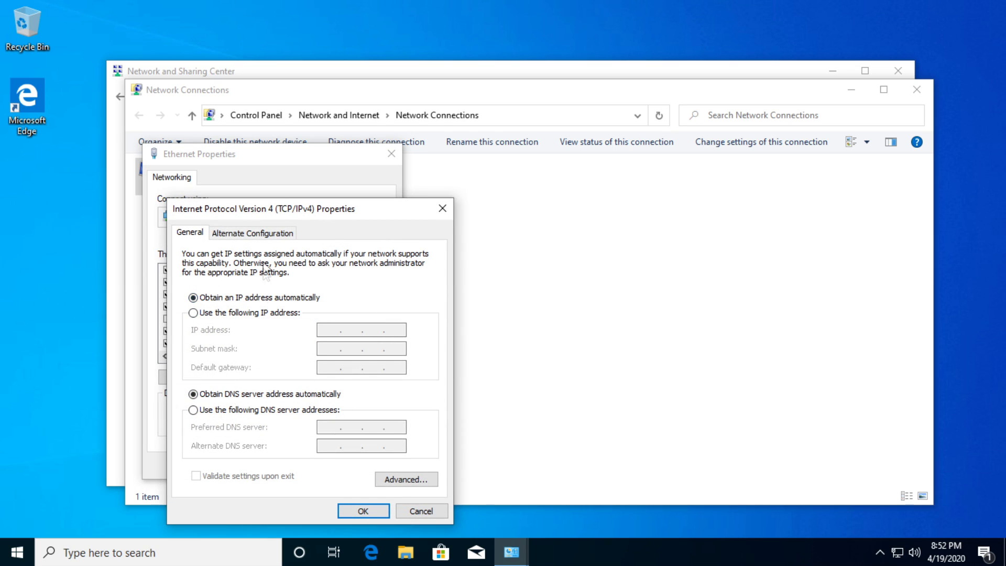
- Set Ethernet's IPv4 DNS servers to 8.8.8.8 and 8.8.4.4, save, and close the network windows
left_click_drag(342, 212, 580, 159)
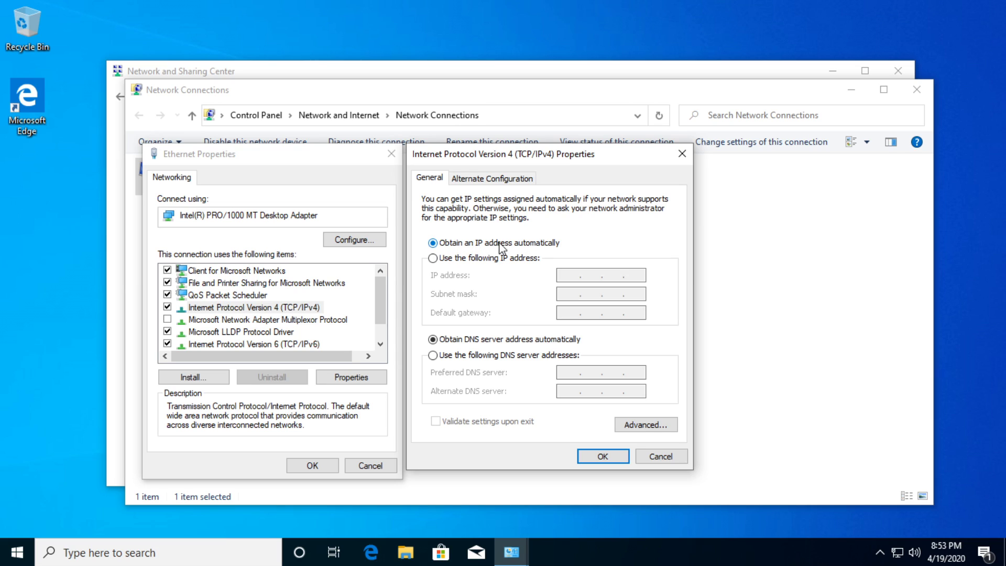
left_click(452, 359)
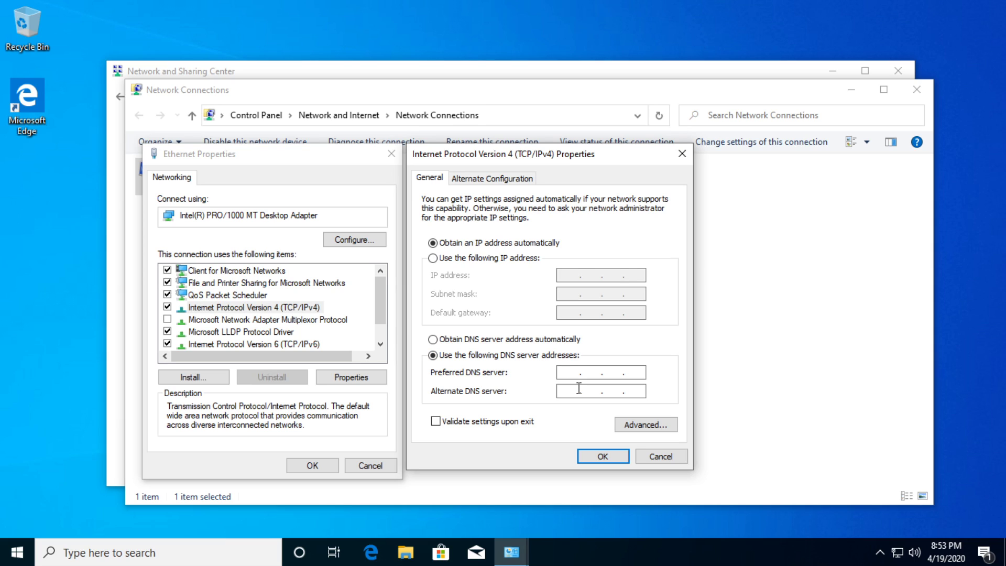
type("8.8.8.8")
left_click(599, 391)
type("8.8.4.4")
left_click(602, 456)
left_click(317, 463)
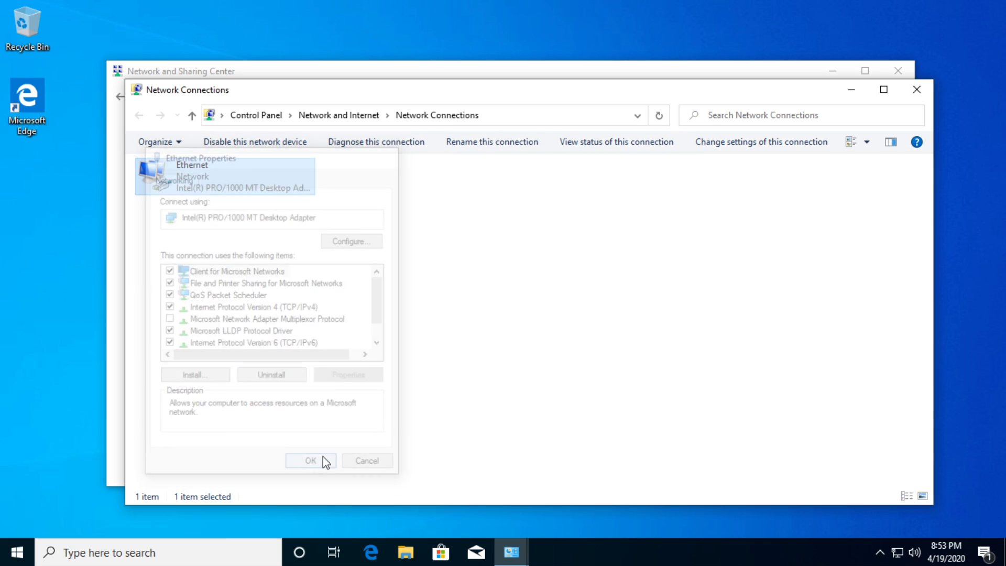
left_click(916, 89)
left_click(897, 71)
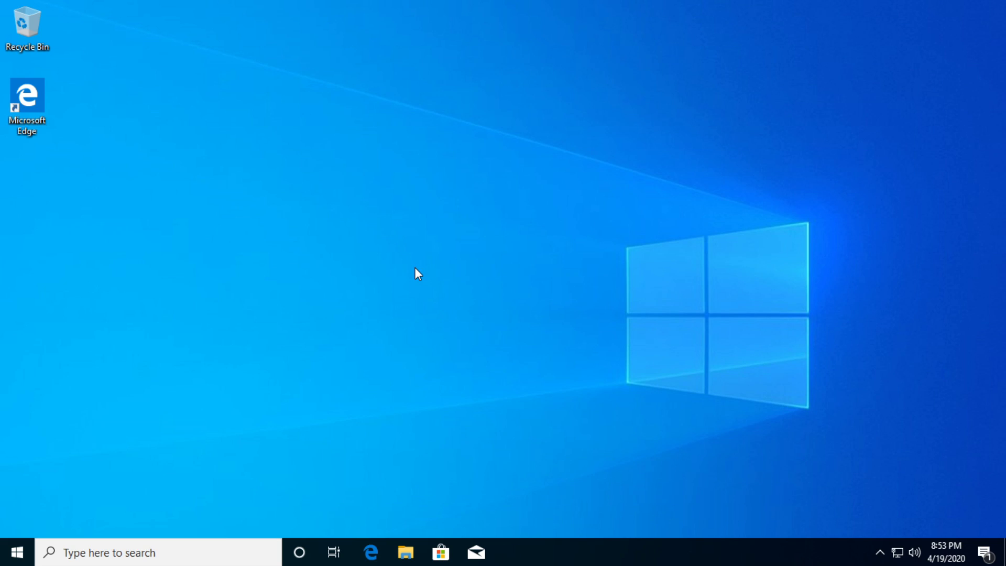